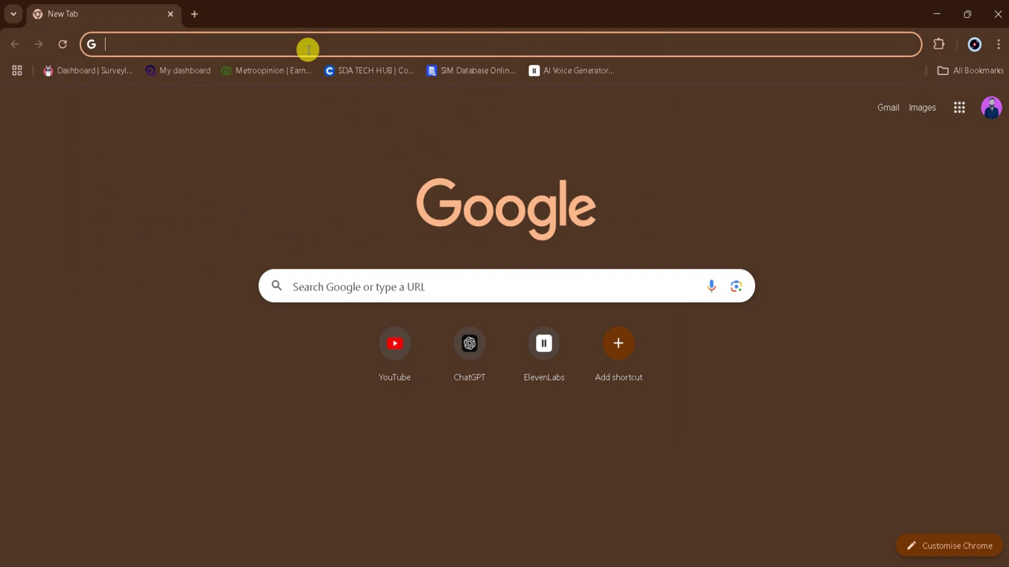
{"action": "type", "text": "chatgp"}
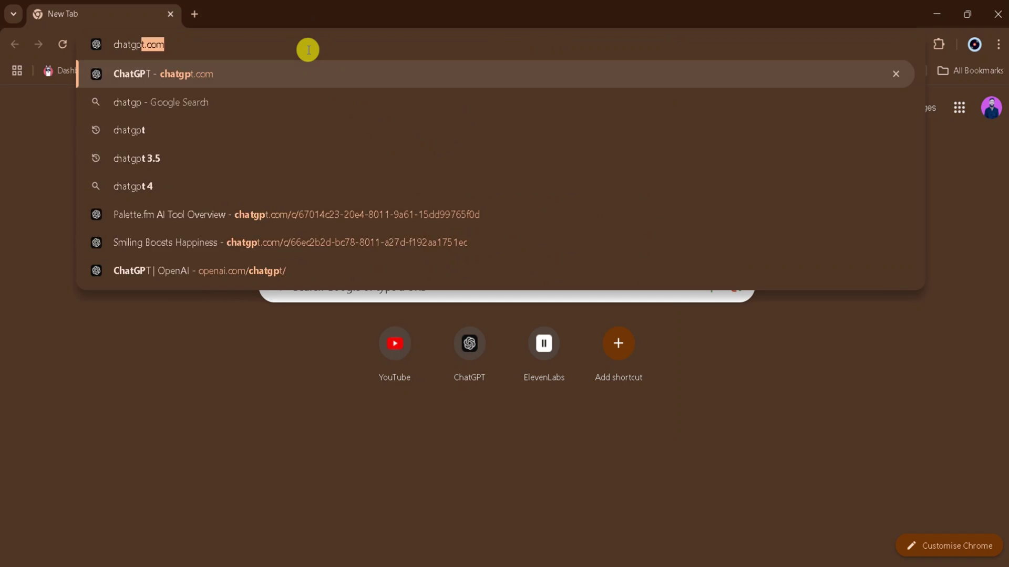
{"action": "type", "text": "y"}
Search Google for chatgpt and go to the ChatGPT site from the results.
{"action": "key", "text": "Return"}
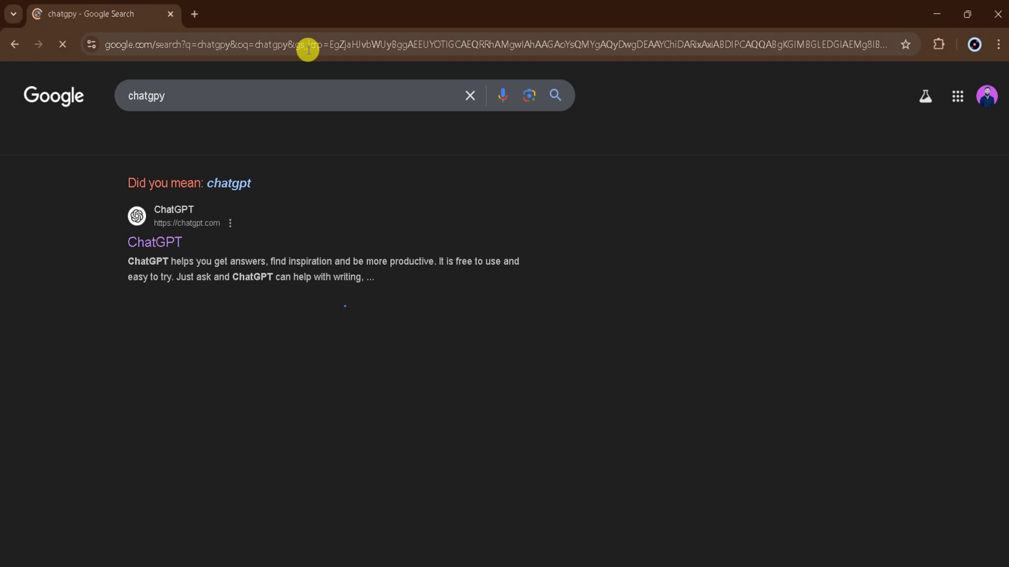
{"action": "left_click", "coordinate": [147, 247]}
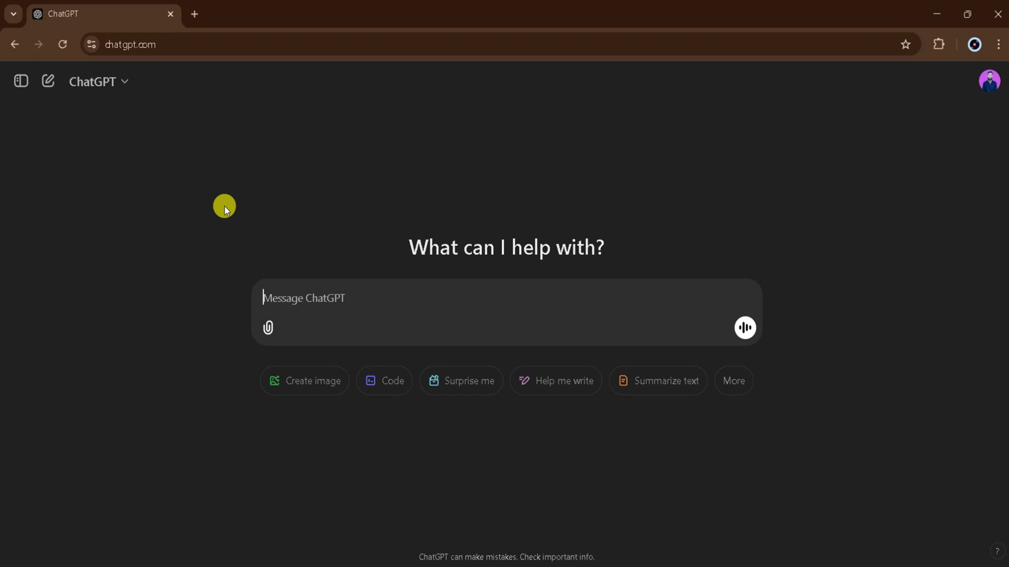
Send the message "what is bitcoin" to ChatGPT.
{"action": "left_click", "coordinate": [318, 298]}
{"action": "type", "text": "at "}
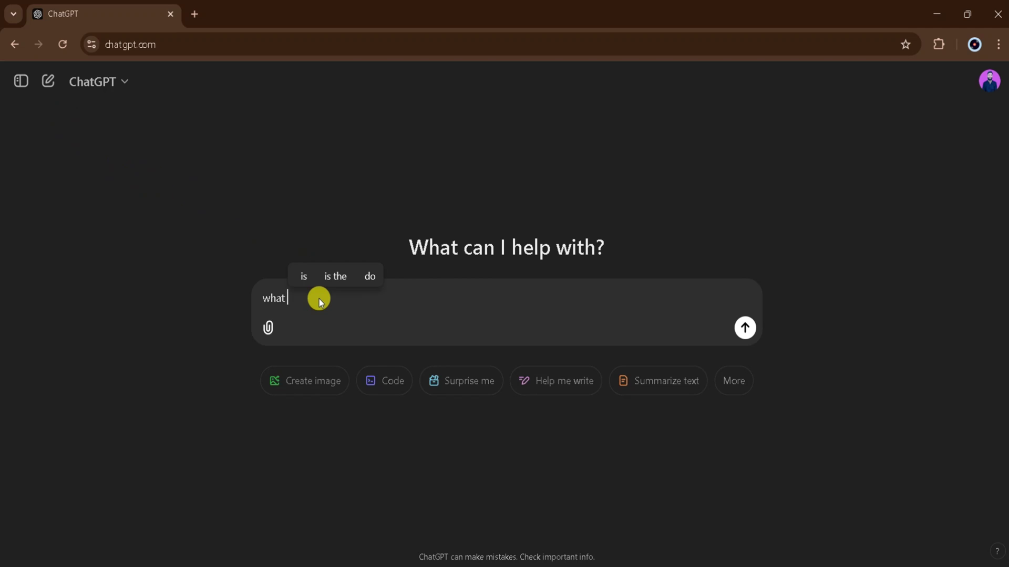
{"action": "type", "text": "is bit"}
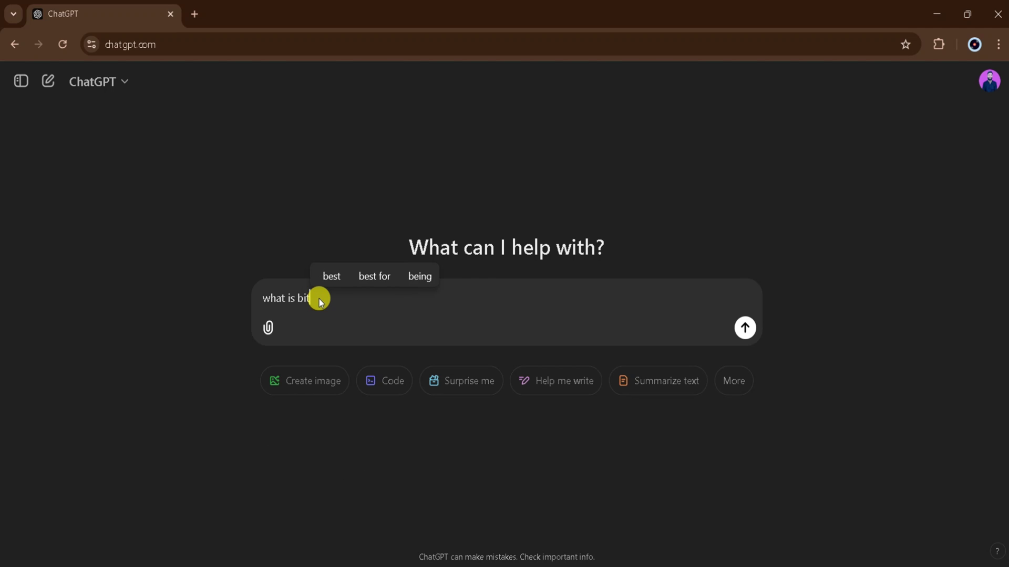
{"action": "type", "text": "coin"}
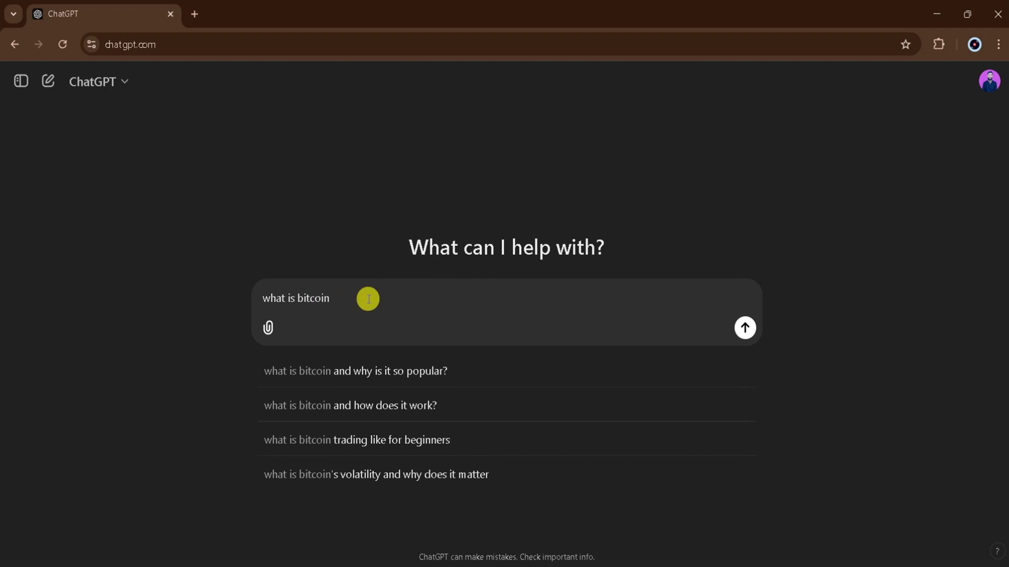
{"action": "left_click", "coordinate": [740, 330]}
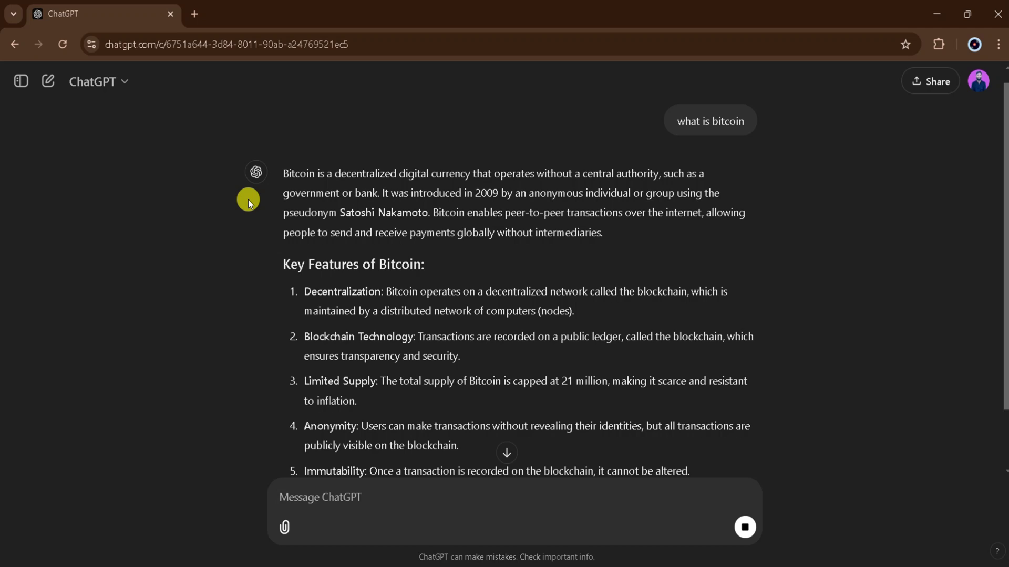
{"action": "scroll", "coordinate": [248, 202], "scroll_direction": "down", "scroll_amount": 2}
{"action": "scroll", "coordinate": [354, 203], "scroll_direction": "down", "scroll_amount": 2}
{"action": "scroll", "coordinate": [389, 308], "scroll_direction": "down", "scroll_amount": 1}
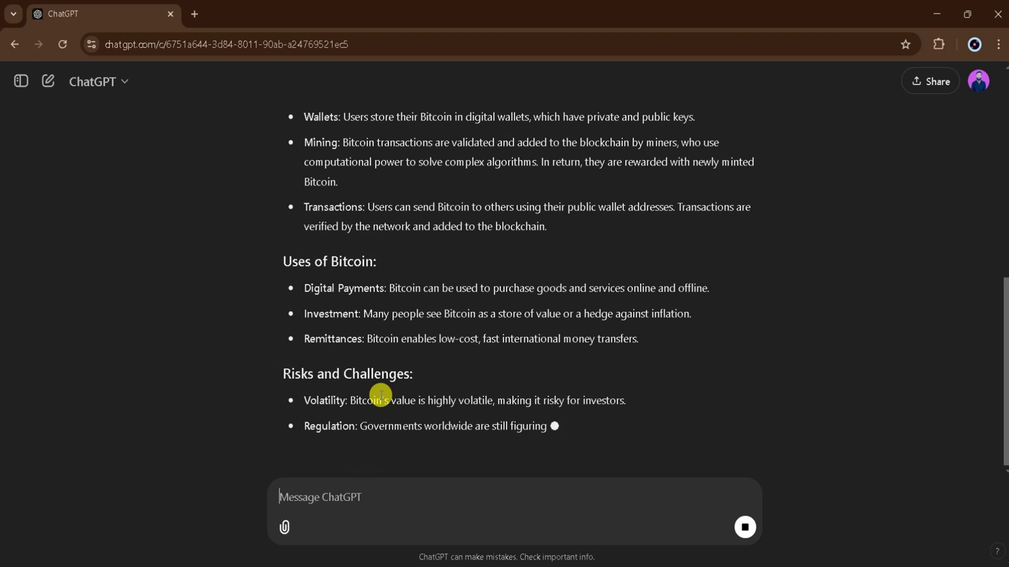
{"action": "scroll", "coordinate": [457, 304], "scroll_direction": "down", "scroll_amount": 10}
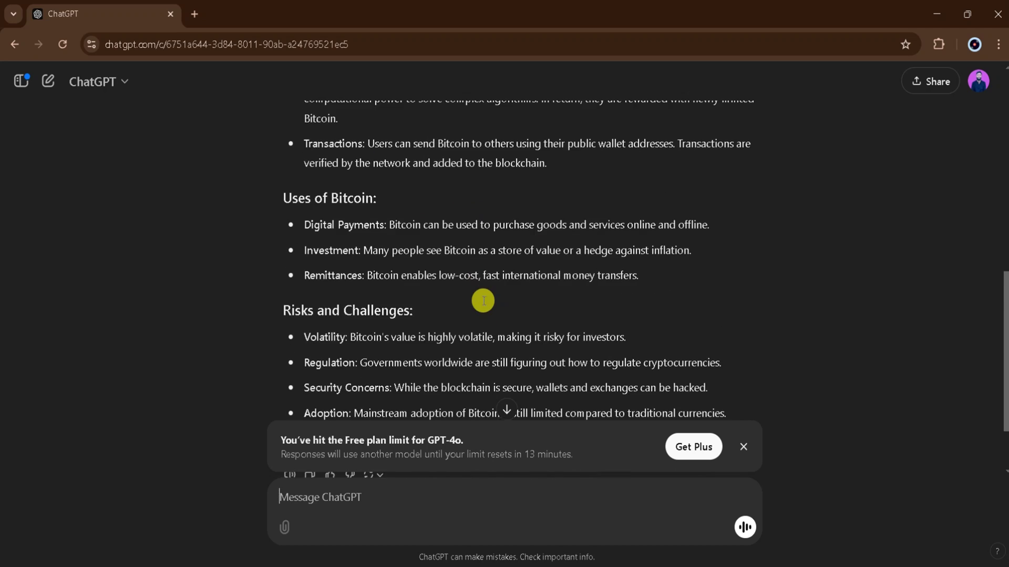
{"action": "scroll", "coordinate": [441, 319], "scroll_direction": "down", "scroll_amount": 2}
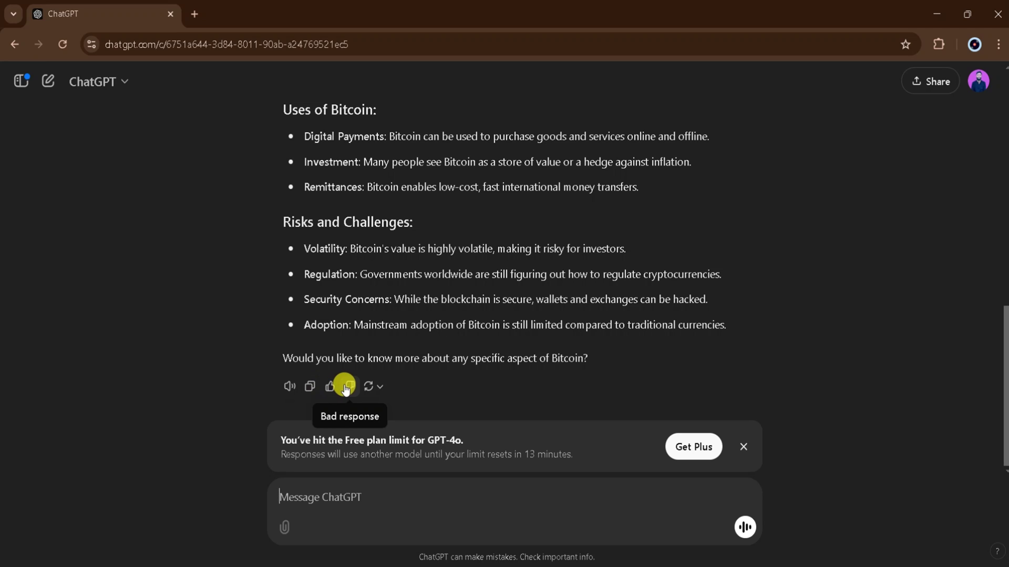
Peek at the Switch model menu under the Bitcoin answer without changing the model.
{"action": "left_click", "coordinate": [389, 388]}
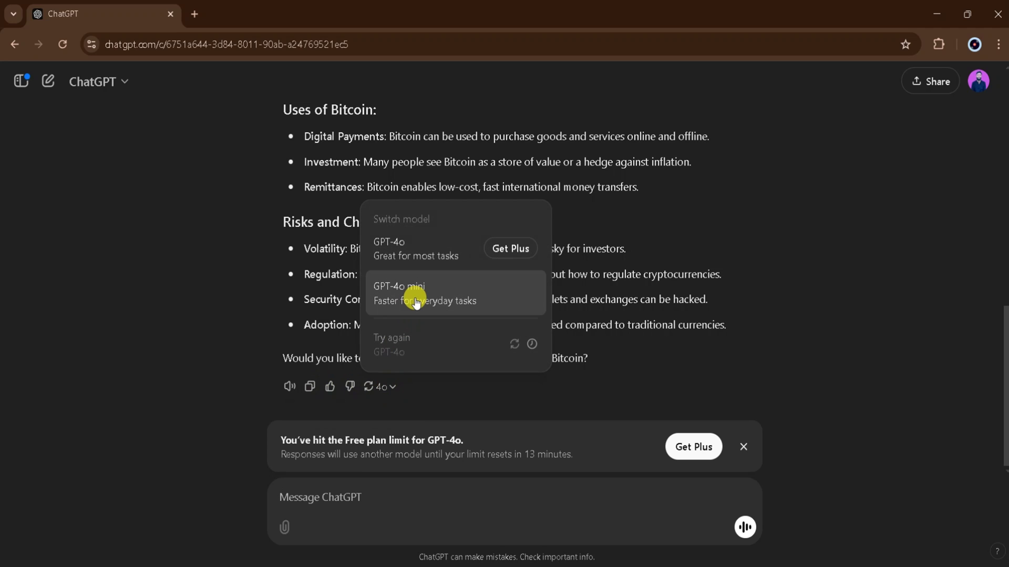
{"action": "left_click", "coordinate": [249, 372]}
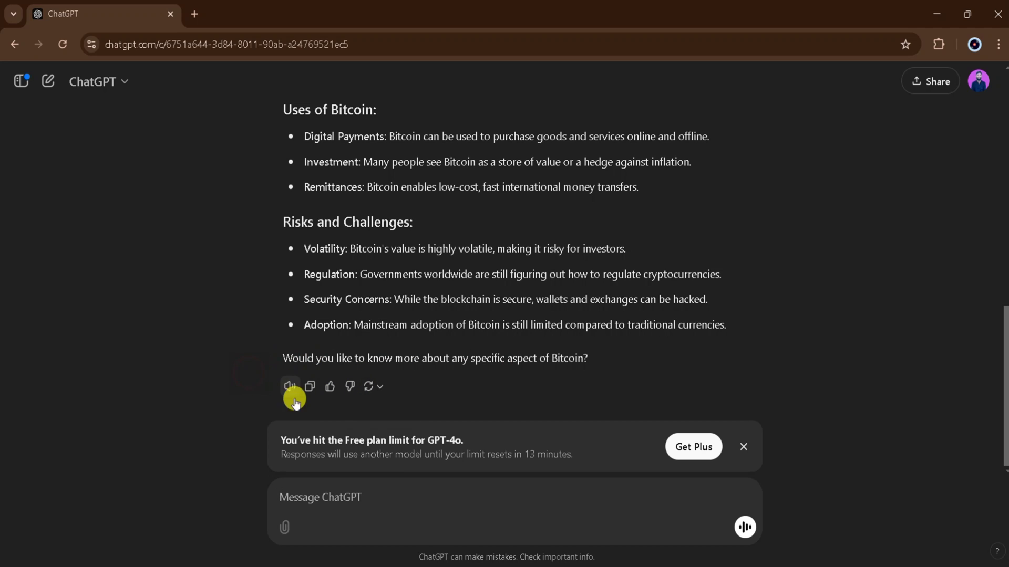
Dismiss the free-plan limit notice and have the Bitcoin answer read aloud.
{"action": "left_click", "coordinate": [743, 448]}
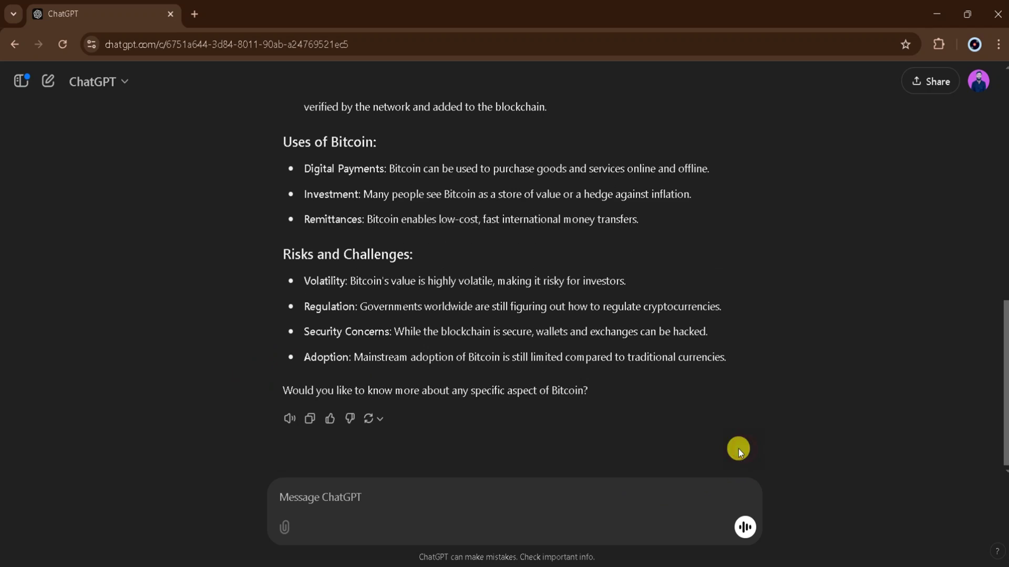
{"action": "left_click", "coordinate": [290, 419]}
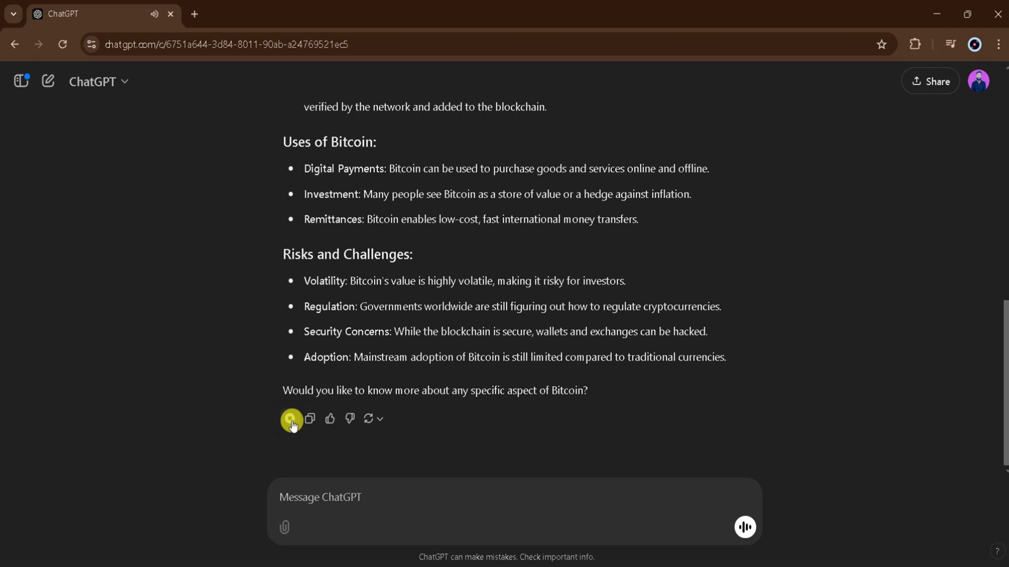
{"action": "scroll", "coordinate": [497, 164], "scroll_direction": "up", "scroll_amount": 4}
{"action": "scroll", "coordinate": [497, 165], "scroll_direction": "up", "scroll_amount": 3}
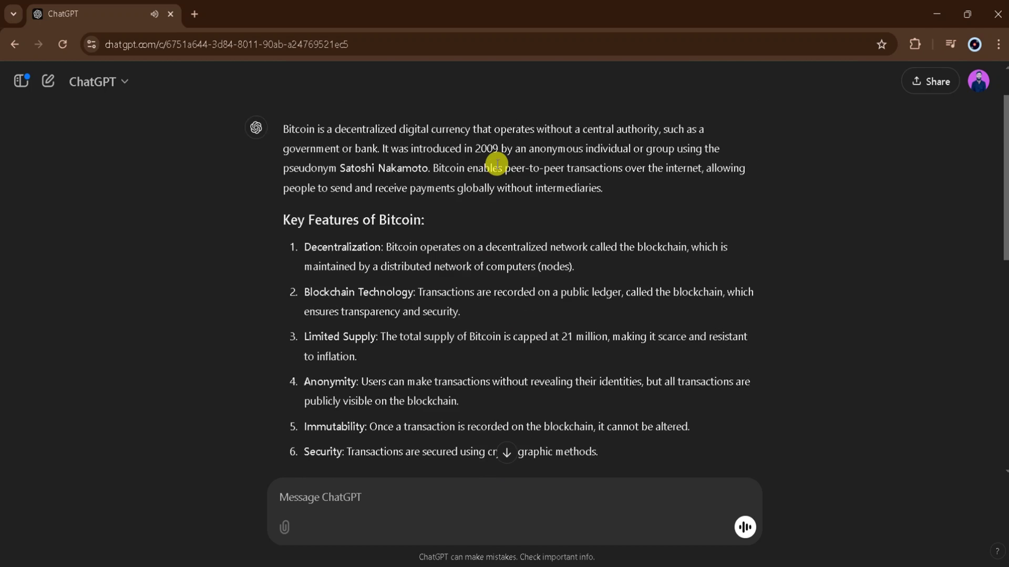
{"action": "scroll", "coordinate": [496, 164], "scroll_direction": "up", "scroll_amount": 1}
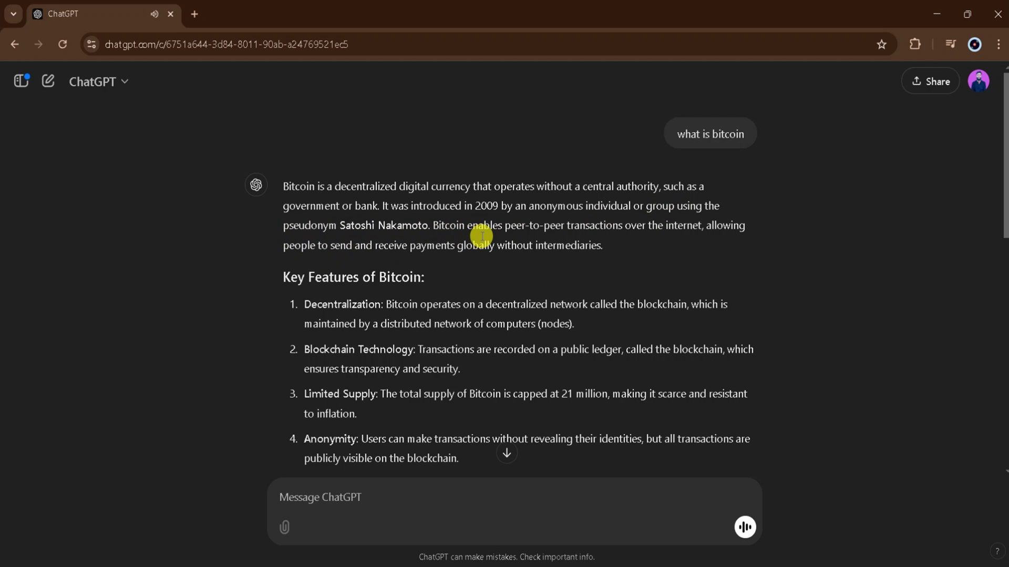
{"action": "scroll", "coordinate": [372, 292], "scroll_direction": "down", "scroll_amount": 5}
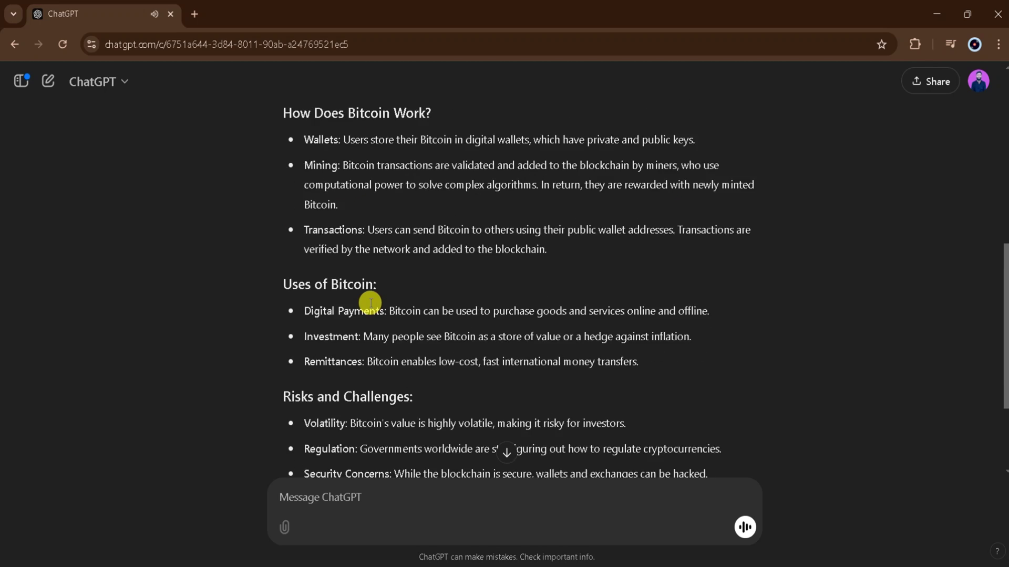
{"action": "scroll", "coordinate": [371, 304], "scroll_direction": "down", "scroll_amount": 3}
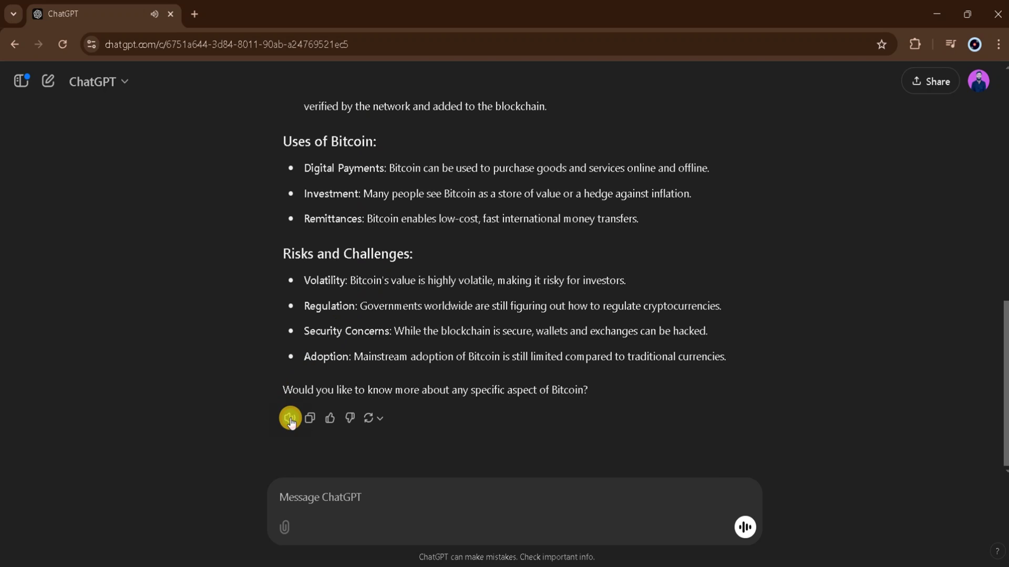
{"action": "scroll", "coordinate": [531, 228], "scroll_direction": "up", "scroll_amount": 4}
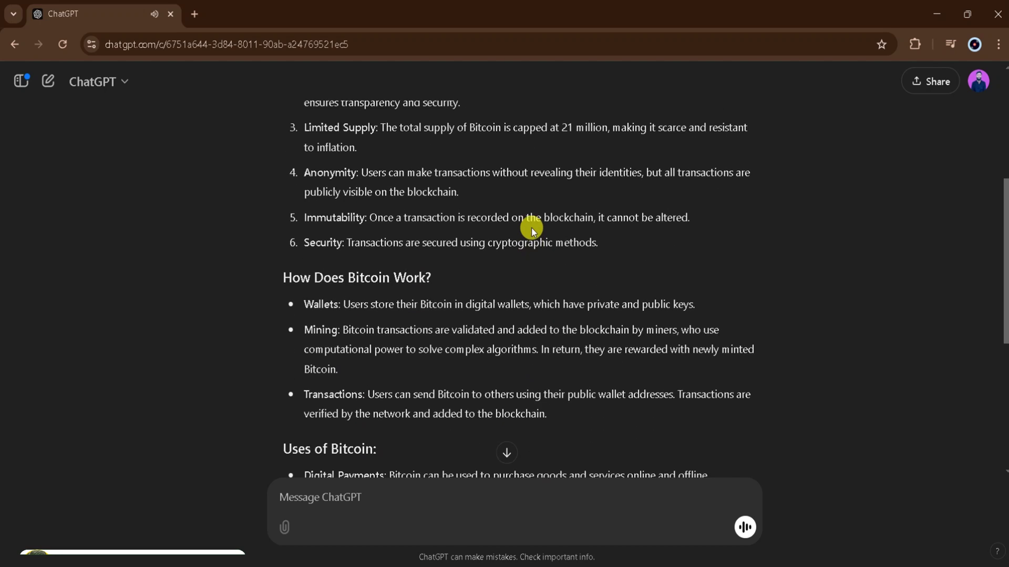
{"action": "scroll", "coordinate": [531, 228], "scroll_direction": "up", "scroll_amount": 1}
{"action": "scroll", "coordinate": [531, 228], "scroll_direction": "up", "scroll_amount": 3}
{"action": "scroll", "coordinate": [532, 228], "scroll_direction": "up", "scroll_amount": 1}
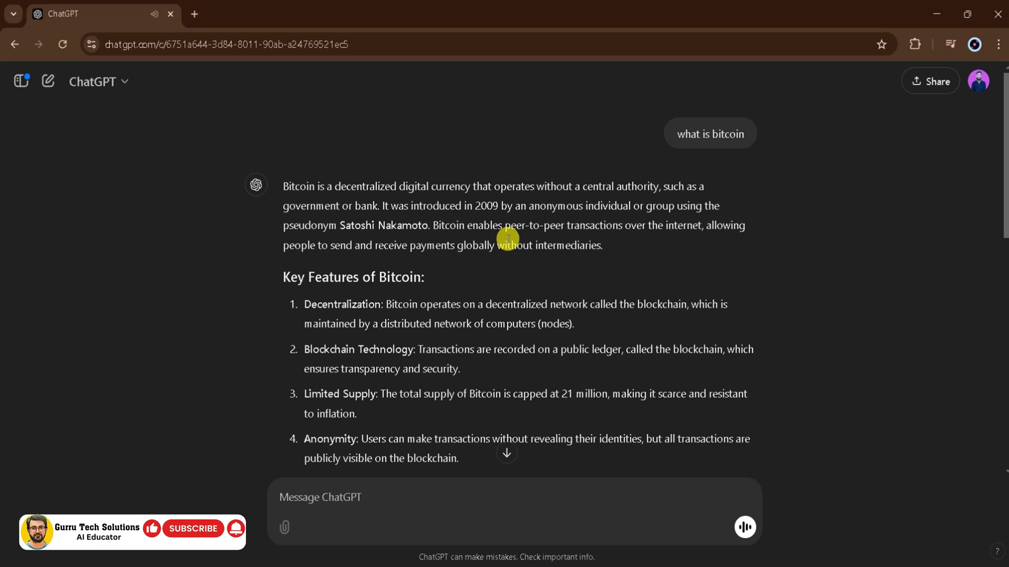
Go to Settings > Speech and list the available read-aloud voices, currently Ember.
{"action": "left_click", "coordinate": [978, 89]}
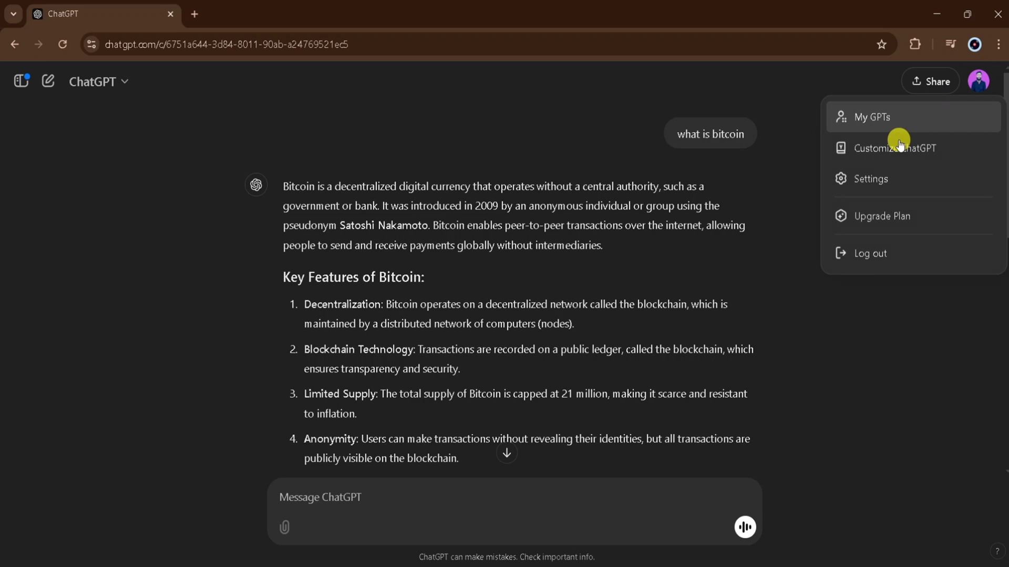
{"action": "left_click", "coordinate": [879, 184]}
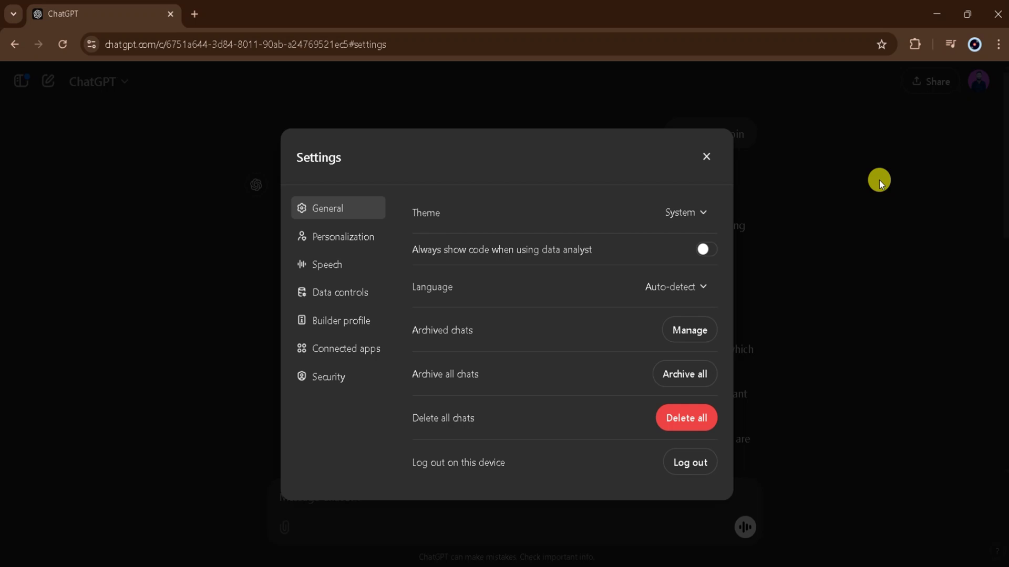
{"action": "left_click", "coordinate": [333, 268]}
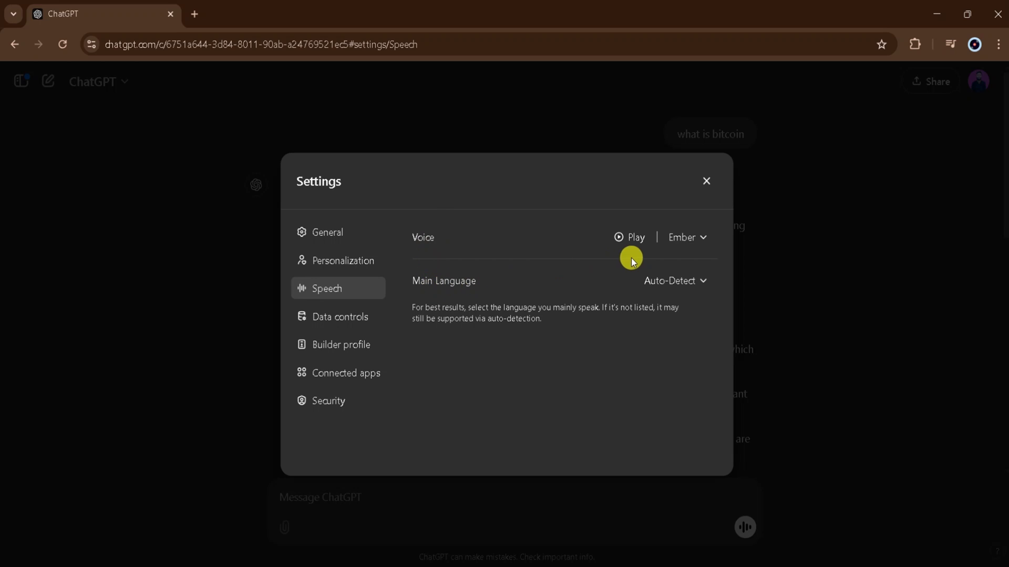
{"action": "left_click", "coordinate": [688, 241]}
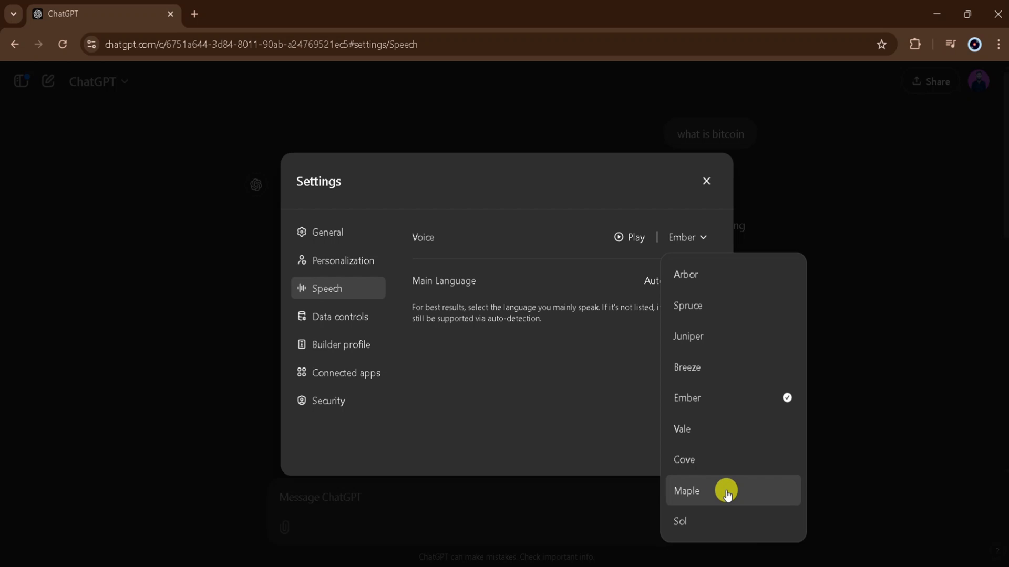
Switch the read-aloud voice from Ember to Maple, then start an OBS screen recording.
{"action": "left_click", "coordinate": [726, 491]}
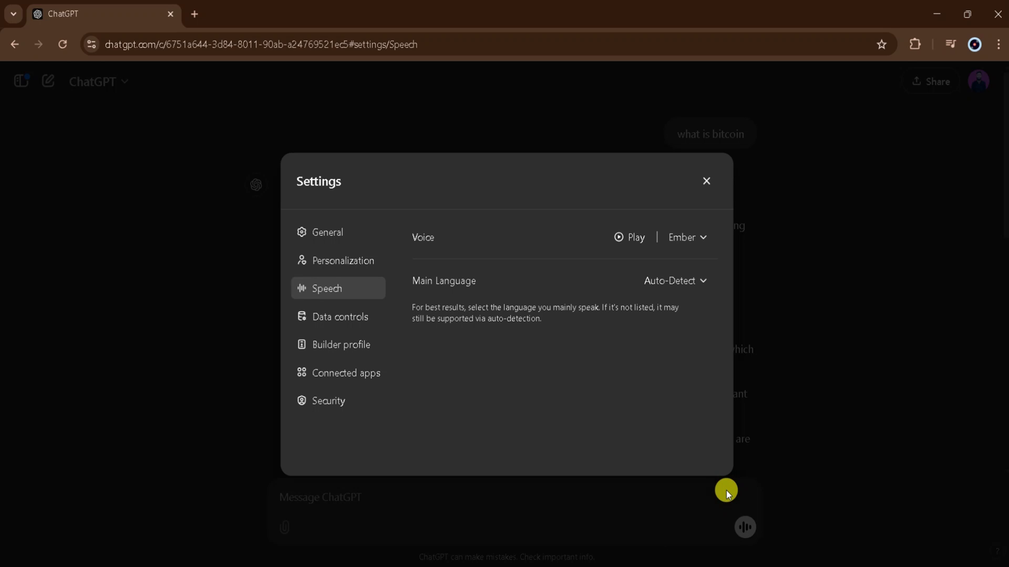
{"action": "left_click", "coordinate": [706, 180]}
{"action": "scroll", "coordinate": [342, 353], "scroll_direction": "down", "scroll_amount": 2}
{"action": "scroll", "coordinate": [342, 354], "scroll_direction": "down", "scroll_amount": 5}
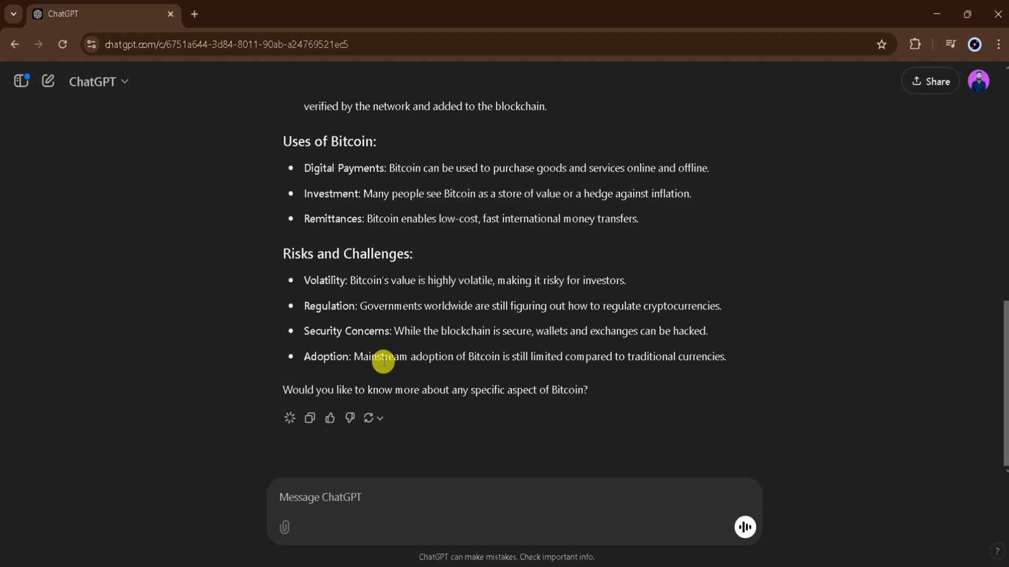
{"action": "scroll", "coordinate": [409, 339], "scroll_direction": "up", "scroll_amount": 2}
{"action": "scroll", "coordinate": [414, 336], "scroll_direction": "up", "scroll_amount": 3}
{"action": "scroll", "coordinate": [414, 336], "scroll_direction": "up", "scroll_amount": 3}
{"action": "scroll", "coordinate": [414, 334], "scroll_direction": "up", "scroll_amount": 1}
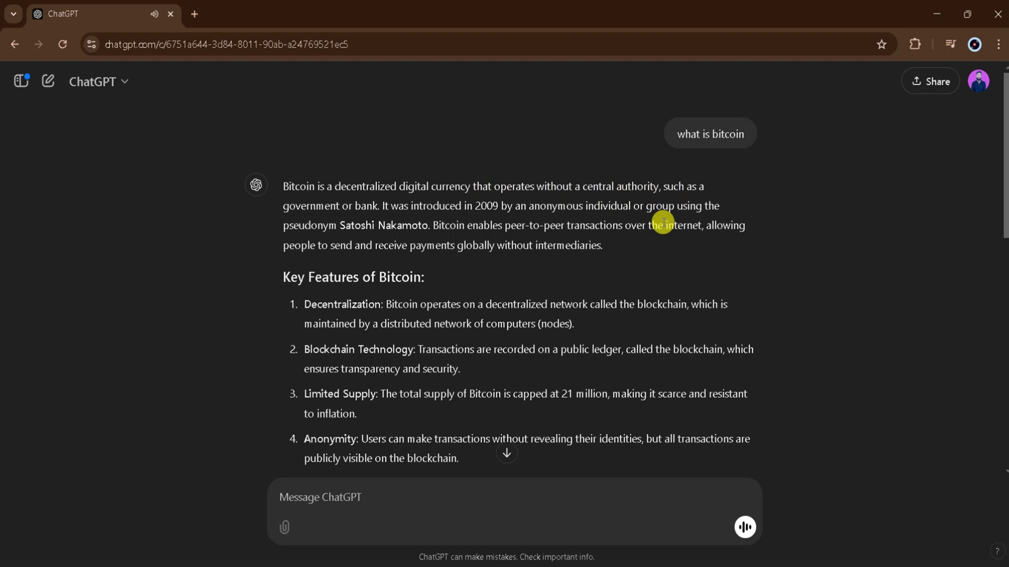
{"action": "scroll", "coordinate": [567, 272], "scroll_direction": "down", "scroll_amount": 3}
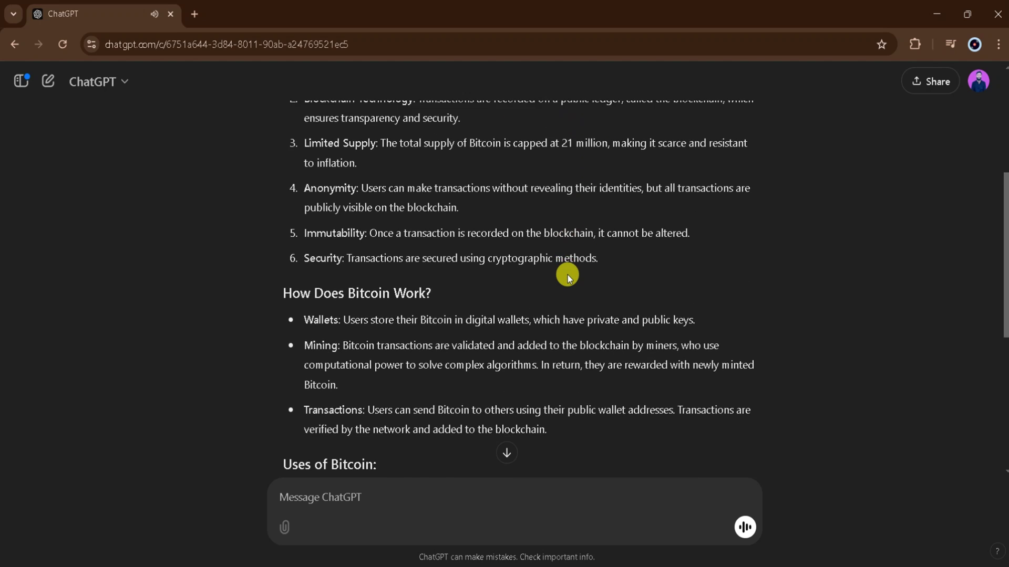
{"action": "scroll", "coordinate": [518, 268], "scroll_direction": "down", "scroll_amount": 4}
{"action": "scroll", "coordinate": [518, 301], "scroll_direction": "down", "scroll_amount": 1}
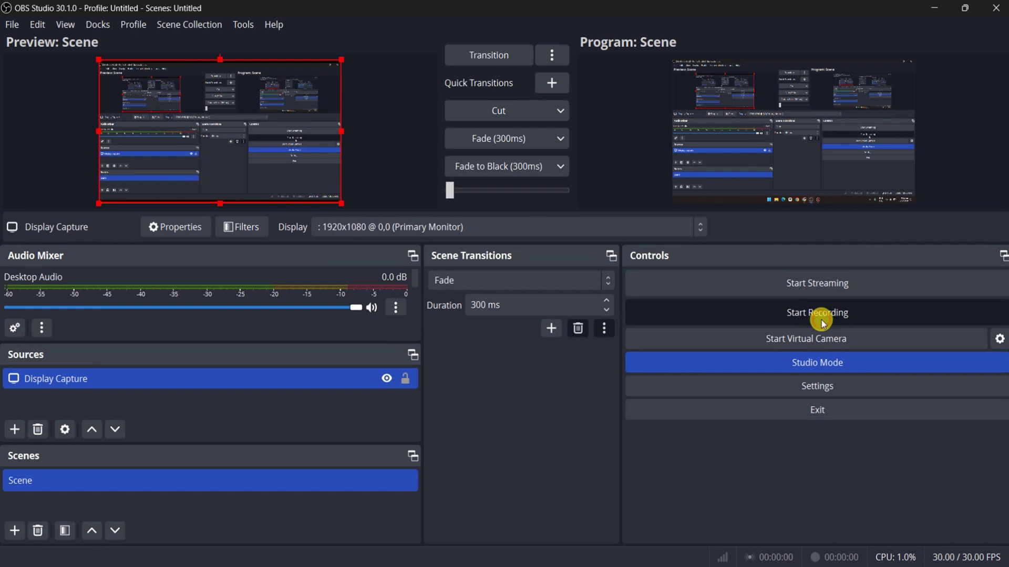
{"action": "left_click", "coordinate": [821, 320]}
With OBS minimized, have the Bitcoin answer read aloud in the Maple voice while recording.
{"action": "left_click", "coordinate": [934, 11]}
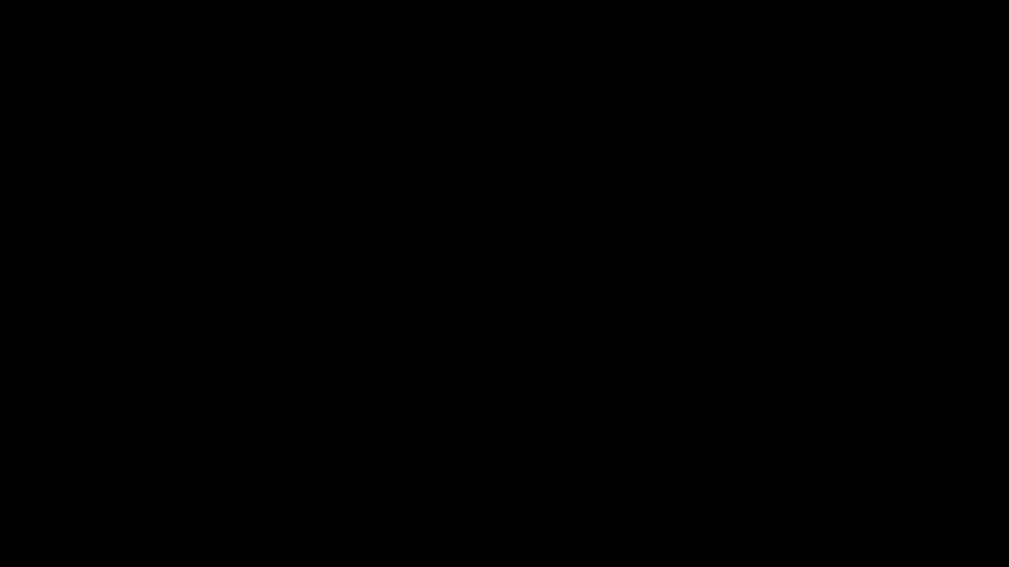
{"action": "left_click", "coordinate": [289, 418]}
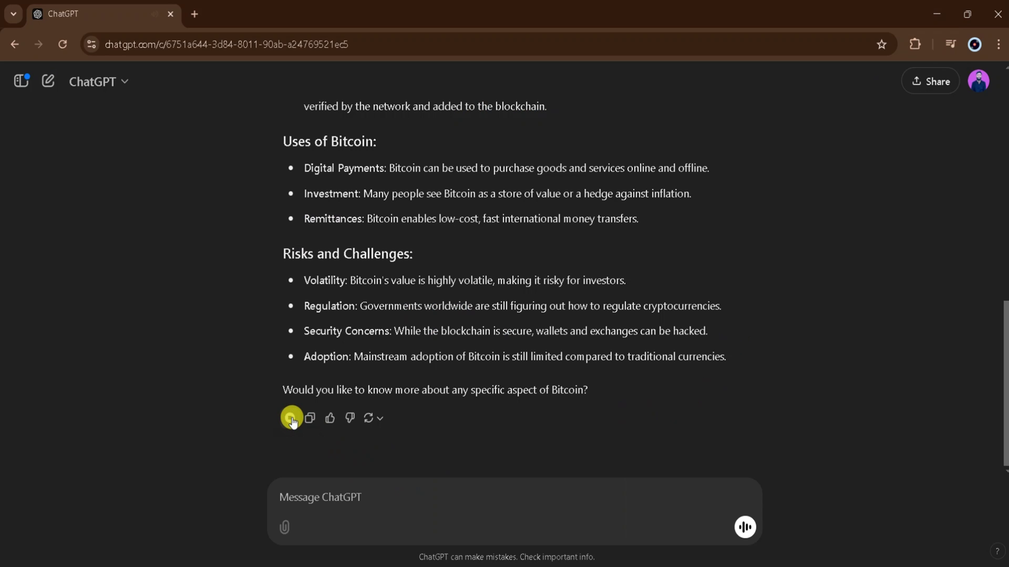
{"action": "scroll", "coordinate": [521, 379], "scroll_direction": "up", "scroll_amount": 3}
{"action": "scroll", "coordinate": [521, 379], "scroll_direction": "up", "scroll_amount": 2}
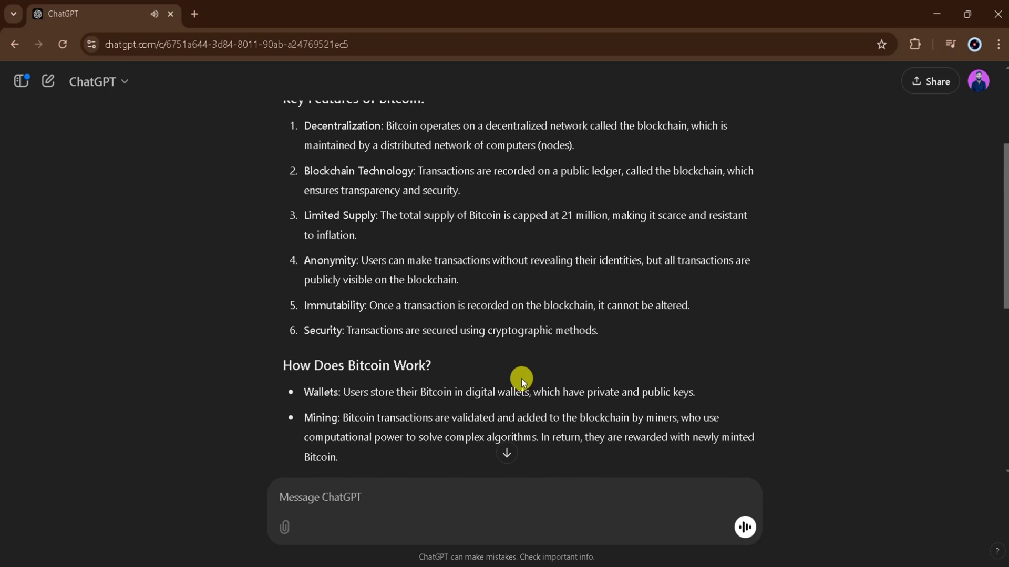
{"action": "scroll", "coordinate": [521, 378], "scroll_direction": "up", "scroll_amount": 2}
{"action": "scroll", "coordinate": [520, 378], "scroll_direction": "up", "scroll_amount": 1}
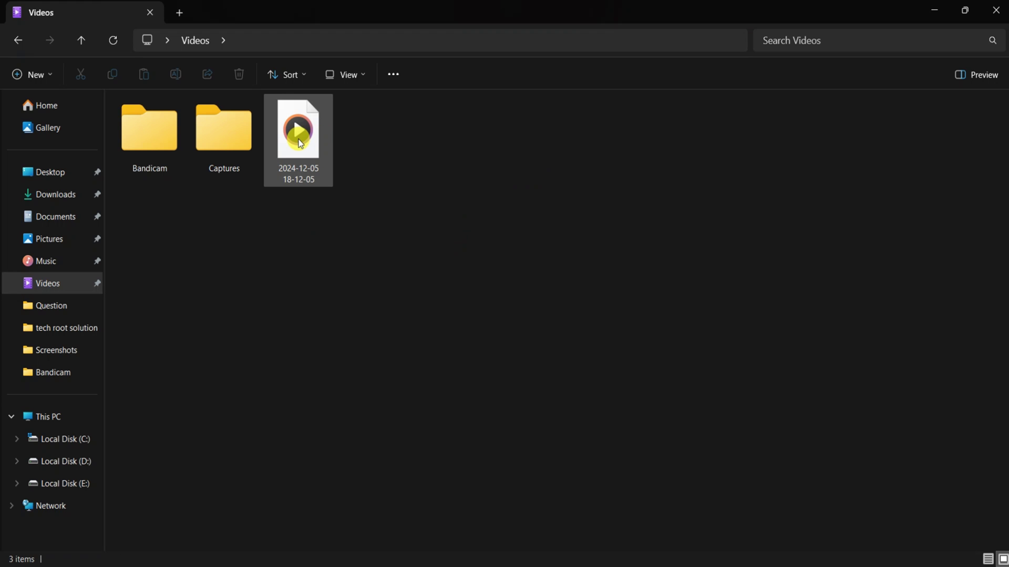
{"action": "double_click", "coordinate": [299, 141]}
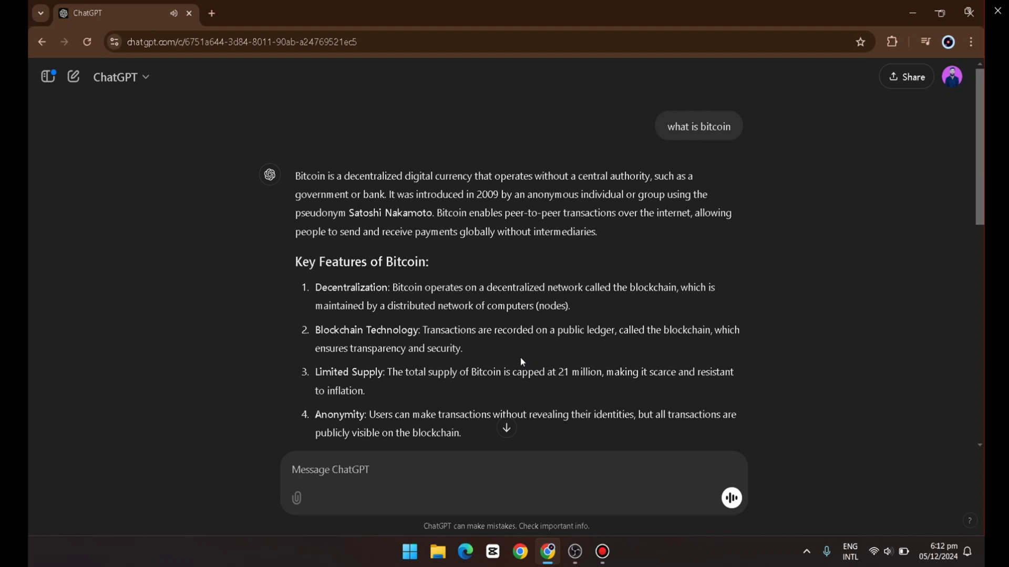
{"action": "scroll", "coordinate": [520, 357], "scroll_direction": "down", "scroll_amount": 10}
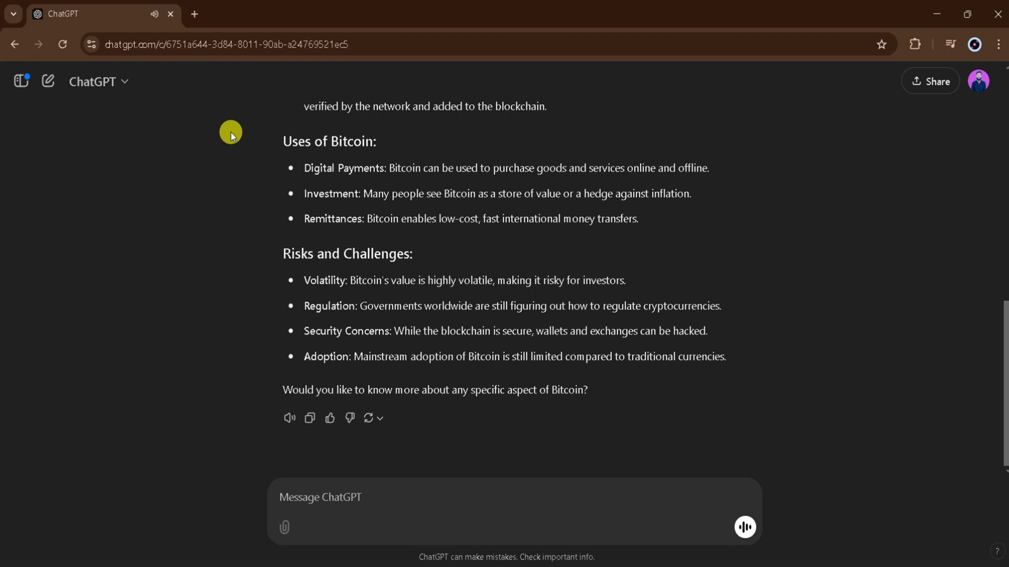
In a new tab, search Google for "video to mp3".
{"action": "left_click", "coordinate": [196, 14]}
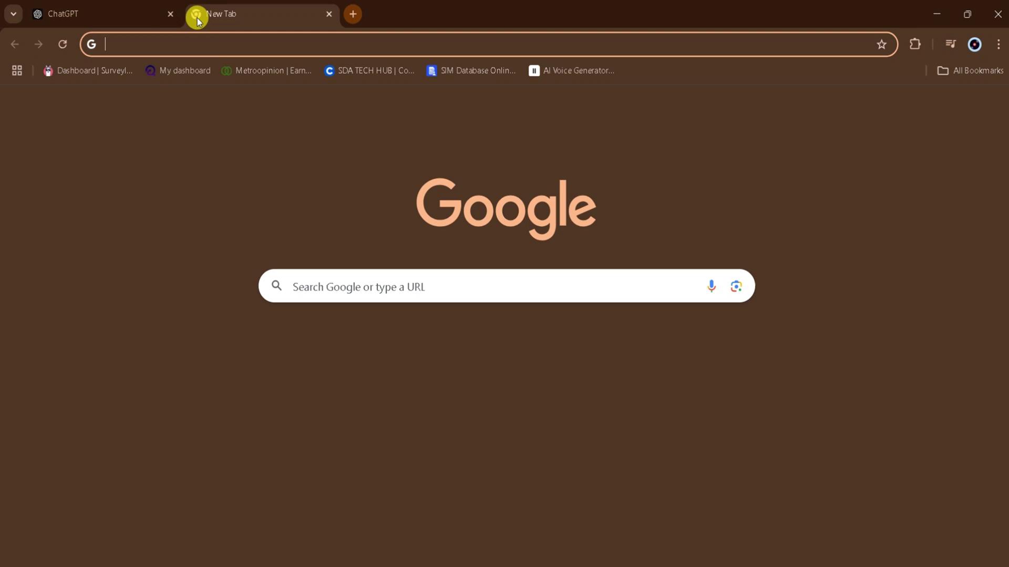
{"action": "left_click", "coordinate": [203, 48]}
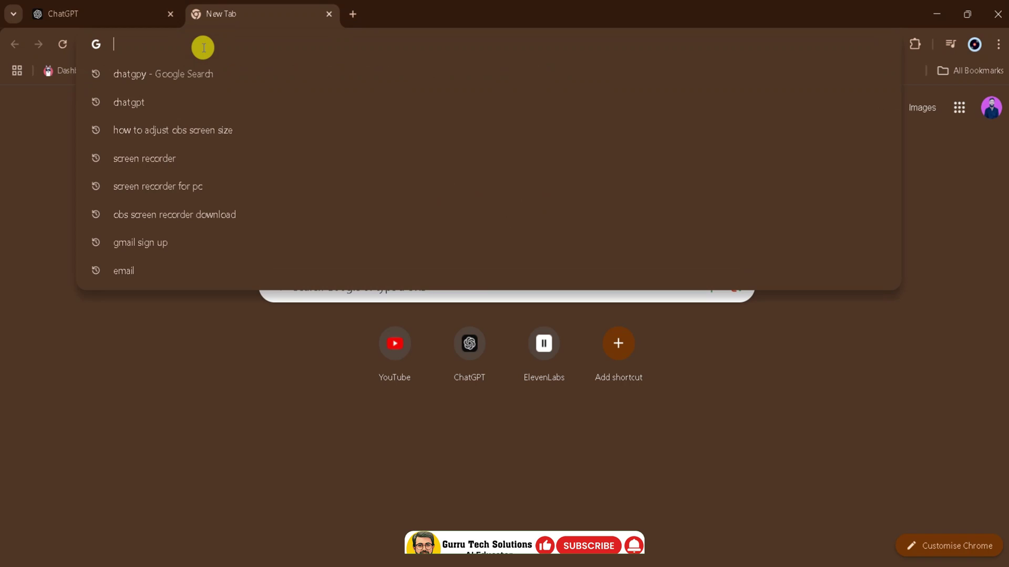
{"action": "type", "text": "video "}
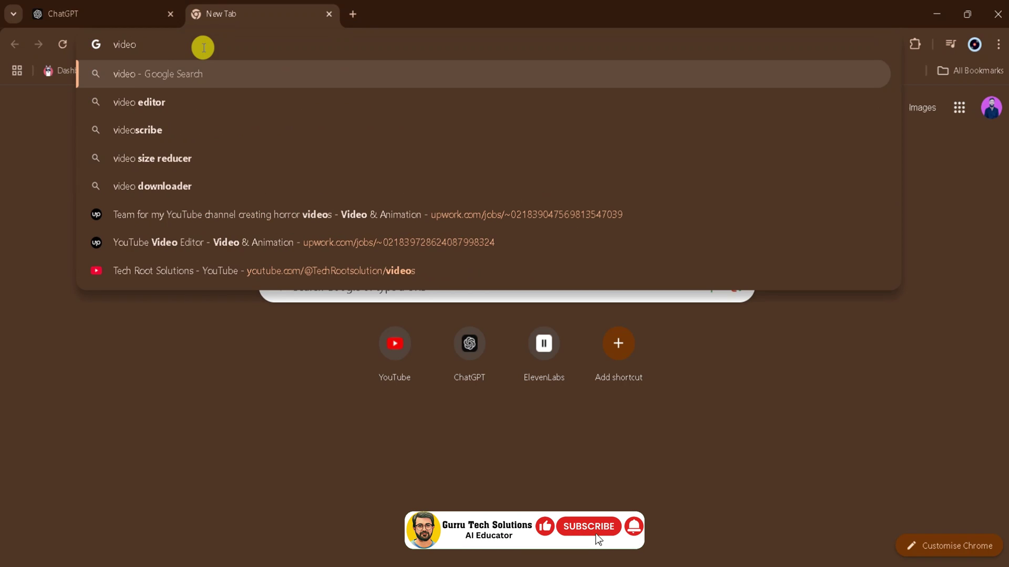
{"action": "type", "text": "to m"}
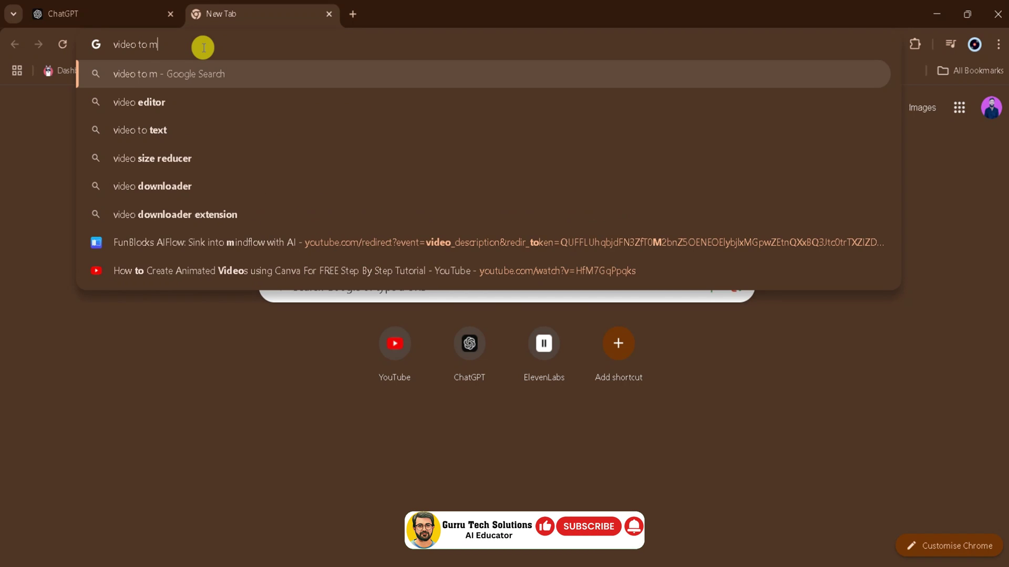
{"action": "type", "text": "p3"}
{"action": "key", "text": "Return"}
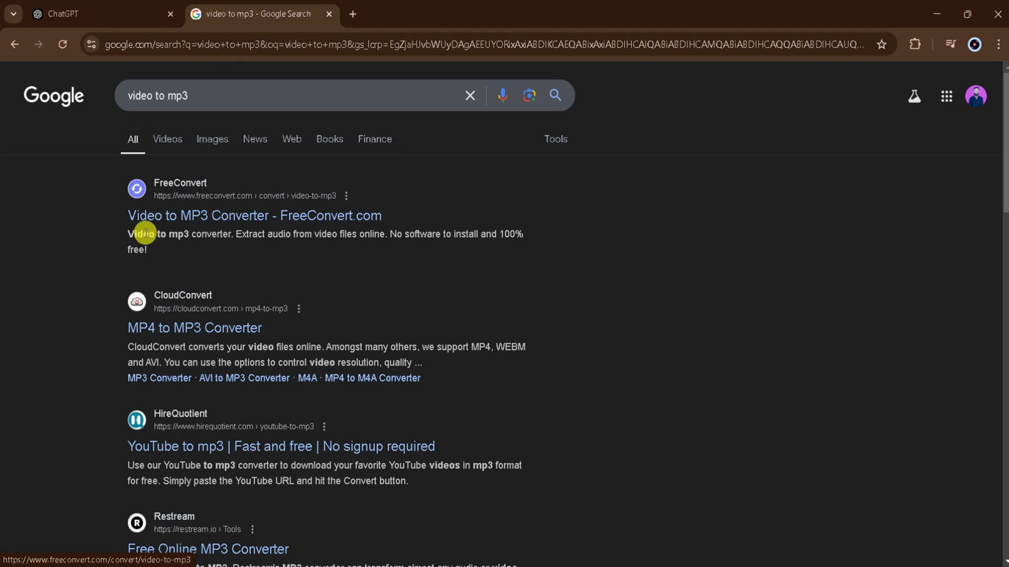
{"action": "left_click", "coordinate": [213, 325]}
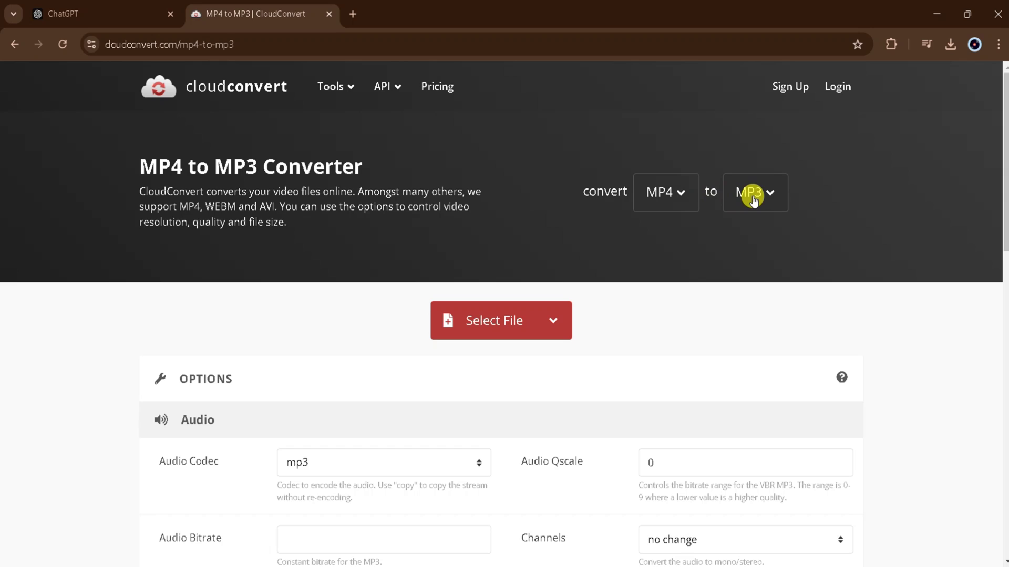
{"action": "left_click", "coordinate": [523, 328]}
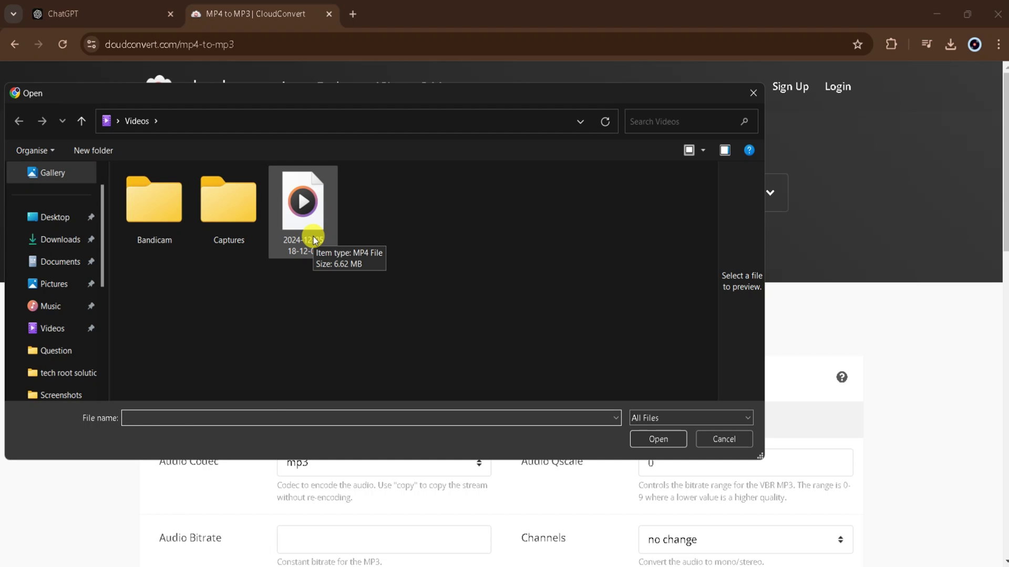
{"action": "left_click", "coordinate": [313, 240]}
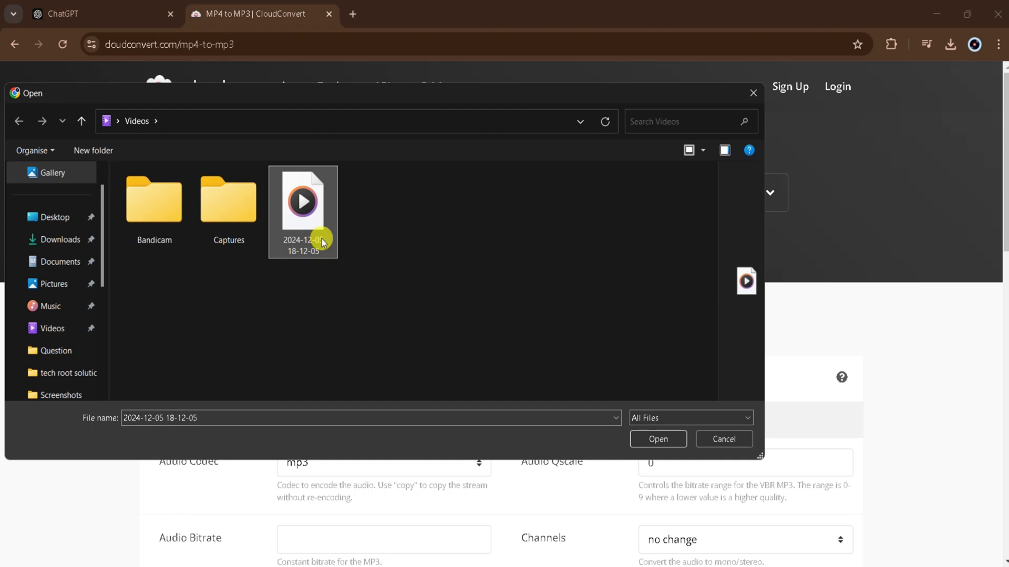
{"action": "left_click", "coordinate": [662, 439]}
{"action": "left_click", "coordinate": [797, 377]}
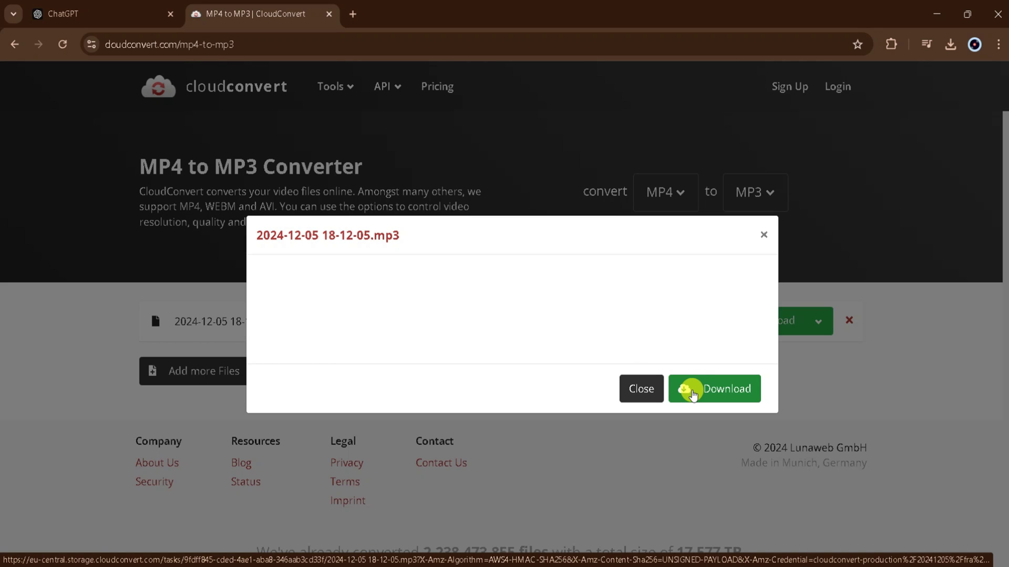
{"action": "left_click", "coordinate": [693, 394]}
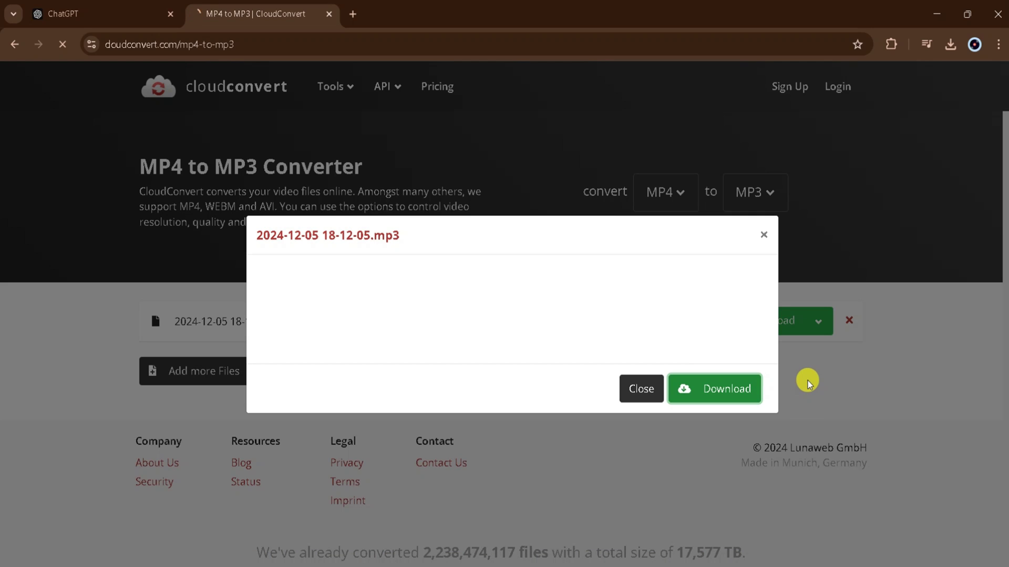
{"action": "left_click", "coordinate": [950, 44]}
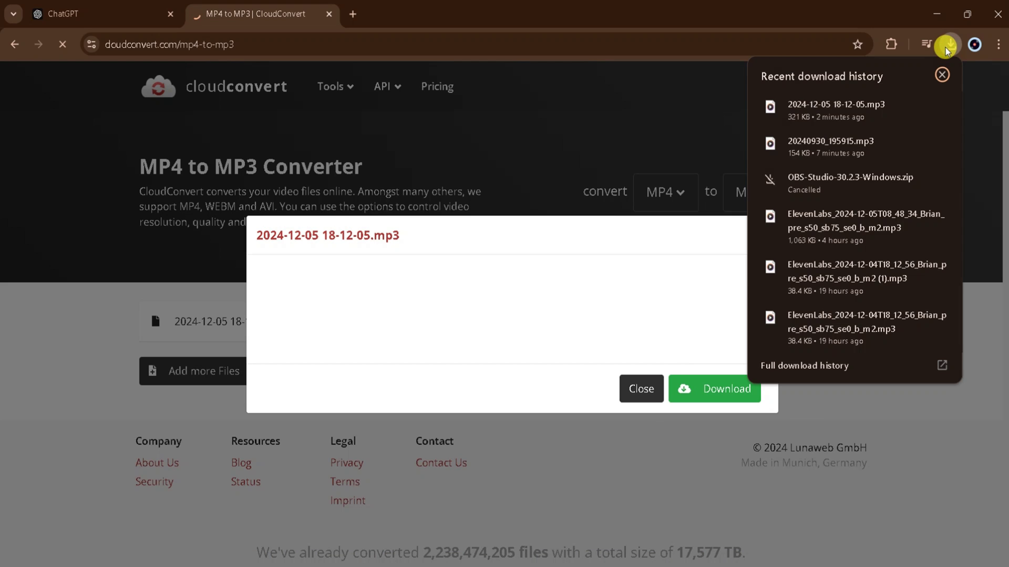
{"action": "mouse_move", "coordinate": [836, 110]}
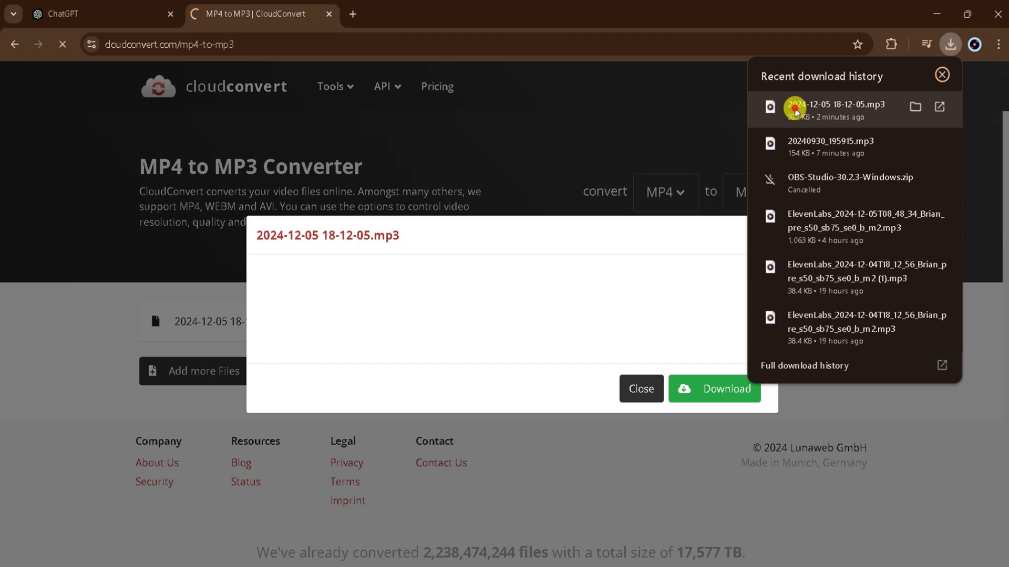
{"action": "left_click", "coordinate": [795, 111]}
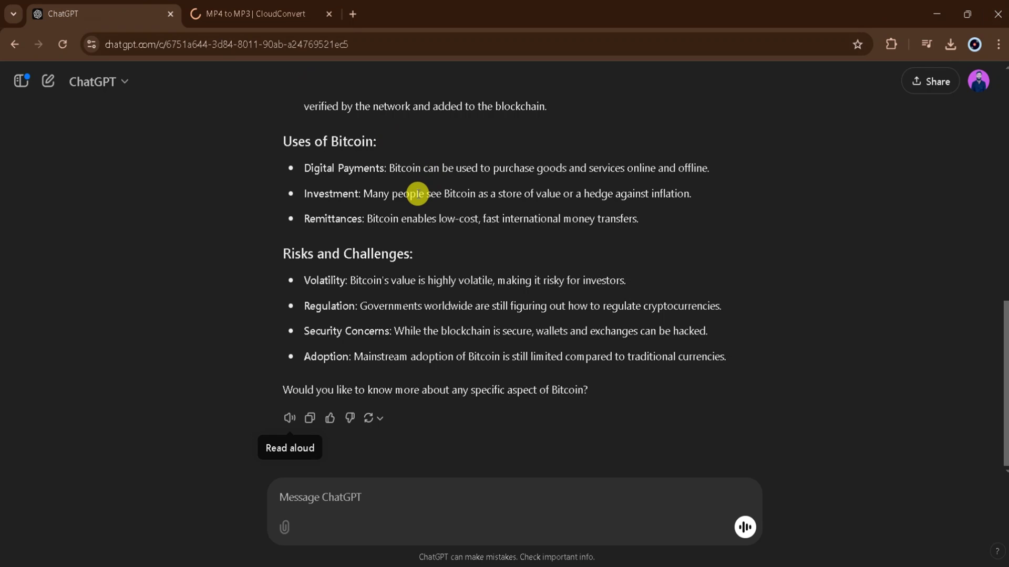
{"action": "scroll", "coordinate": [417, 194], "scroll_direction": "up", "scroll_amount": 5}
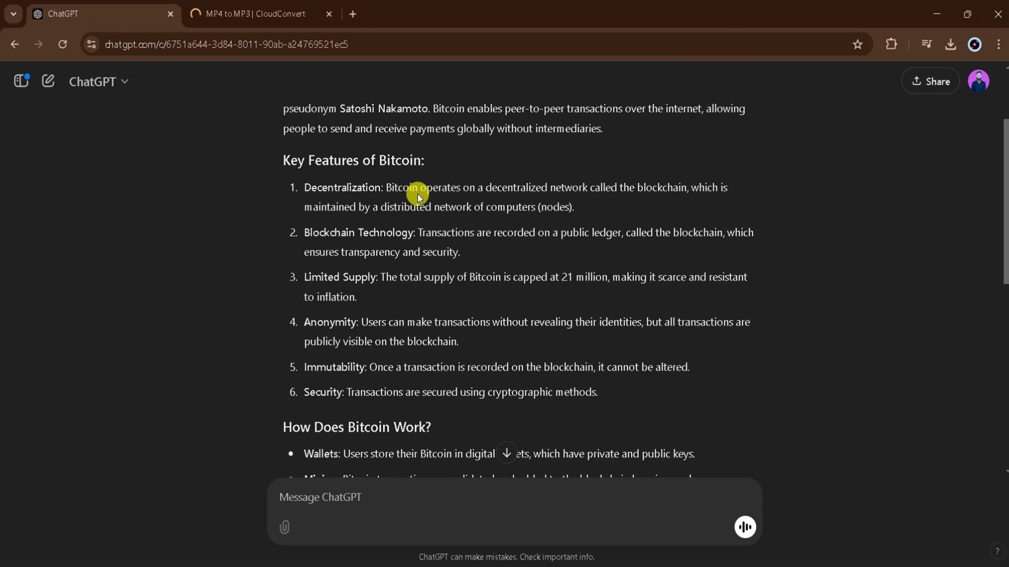
{"action": "scroll", "coordinate": [417, 195], "scroll_direction": "up", "scroll_amount": 2}
{"action": "scroll", "coordinate": [418, 195], "scroll_direction": "up", "scroll_amount": 2}
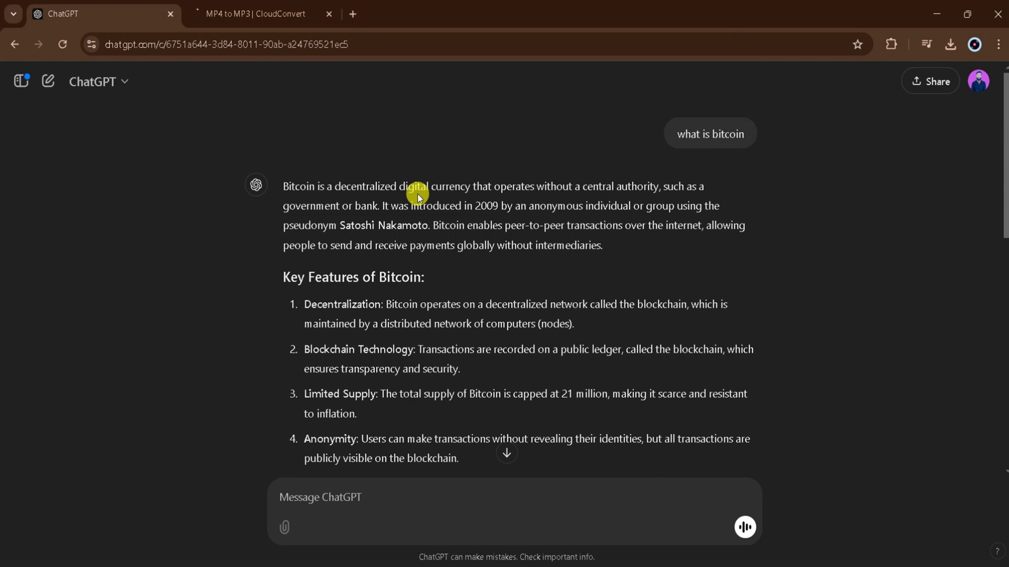